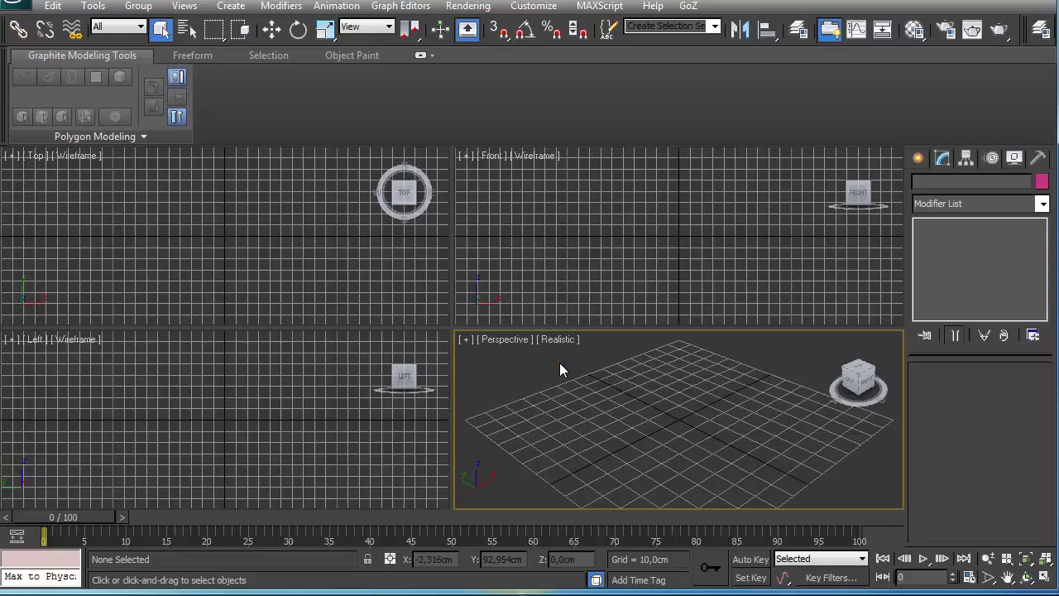
- Maximize the Perspective view, then zoom and pan its grid slightly upward
key("alt+w")
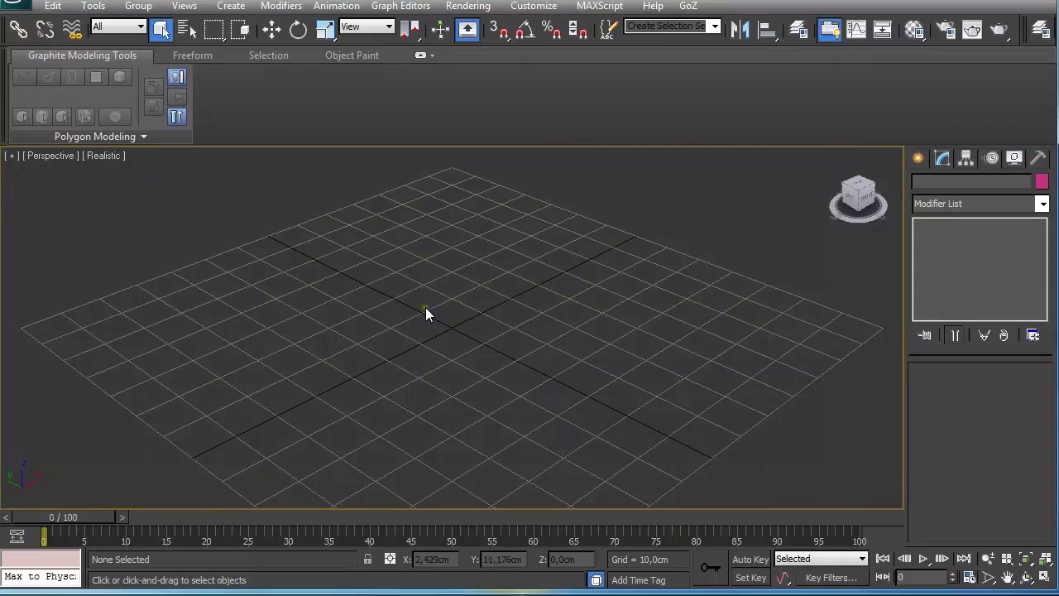
scroll(426, 307, "down", 5)
scroll(427, 307, "up", 5)
scroll(426, 306, "down", 5)
scroll(426, 310, "up", 5)
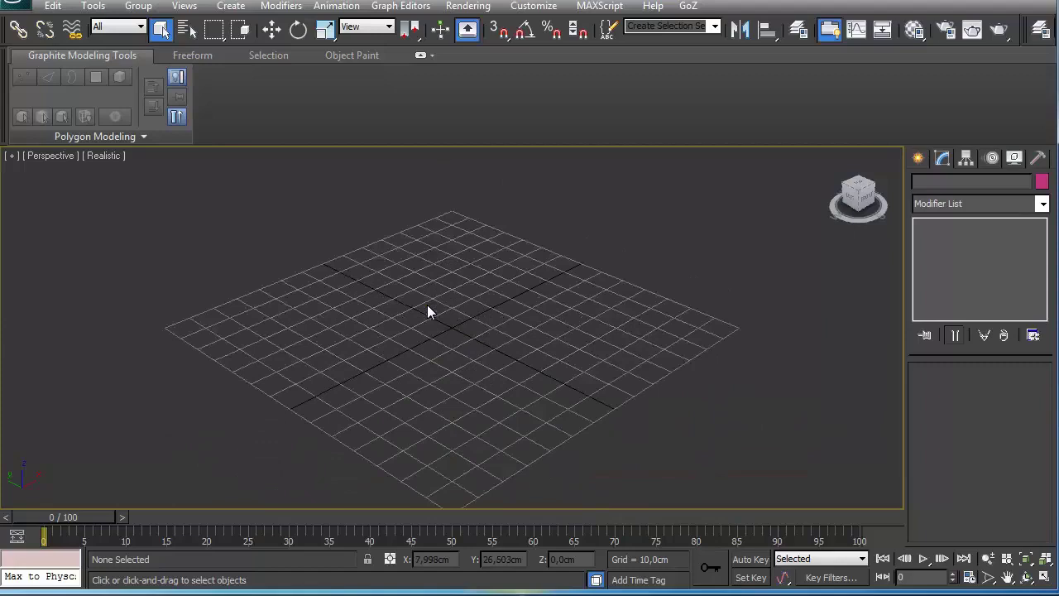
middle_click_drag(427, 305, 431, 277)
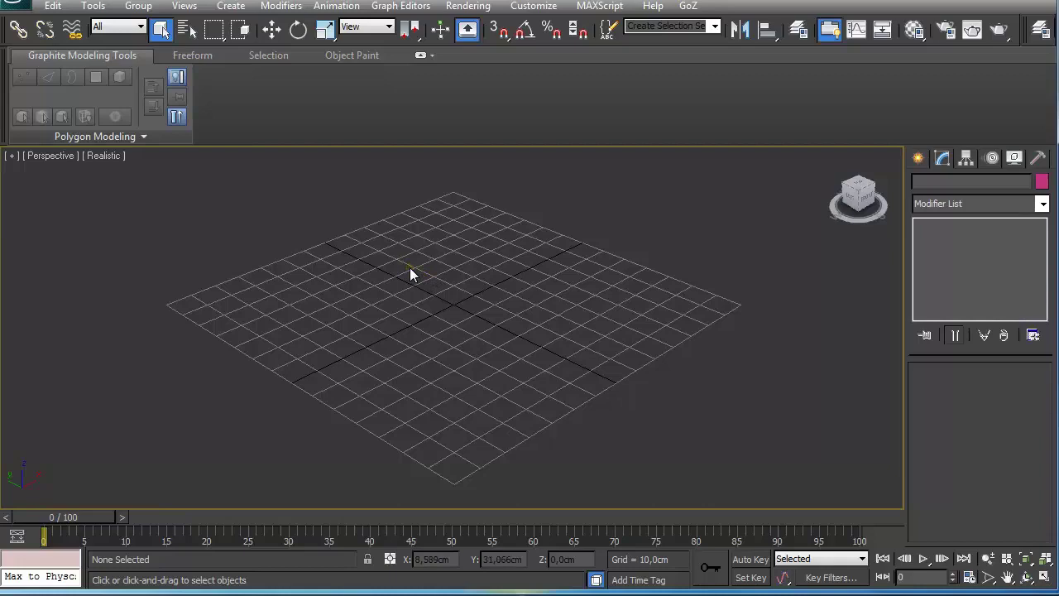
- Cycle the maximized view through Front and Top to the Left view
key("f")
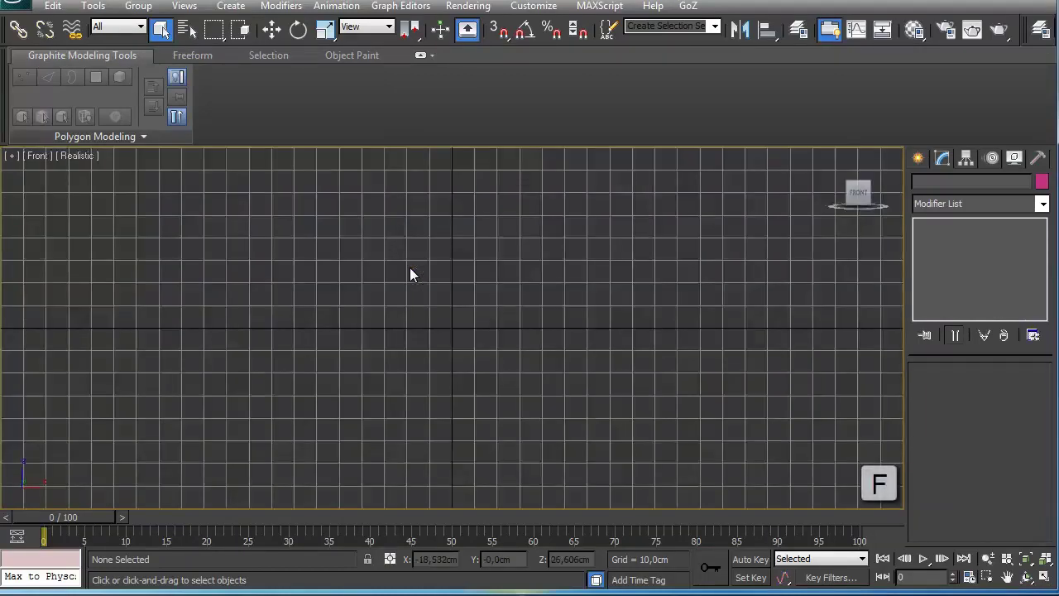
key("t")
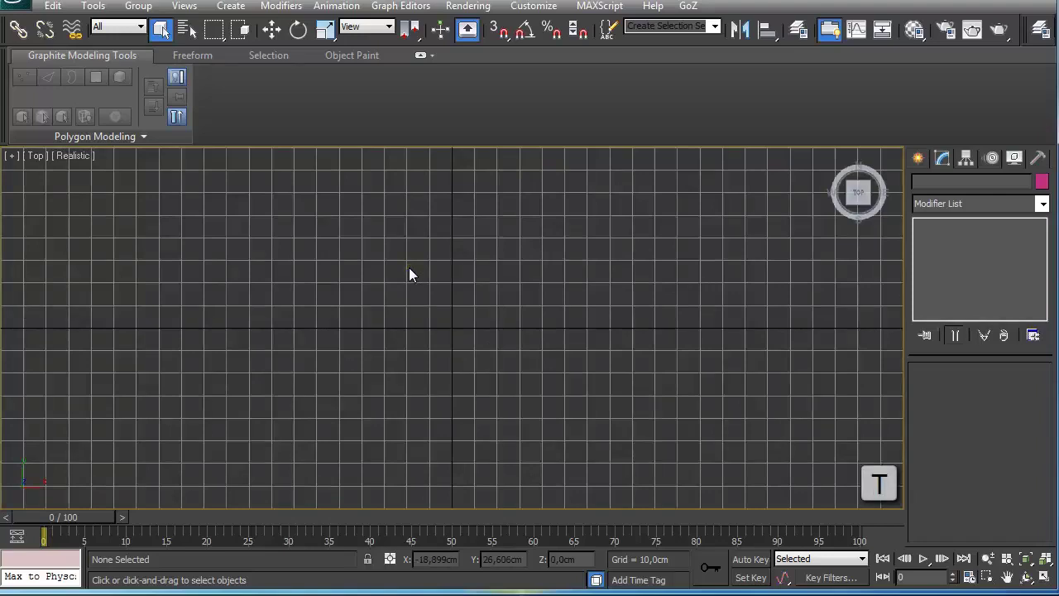
key("l")
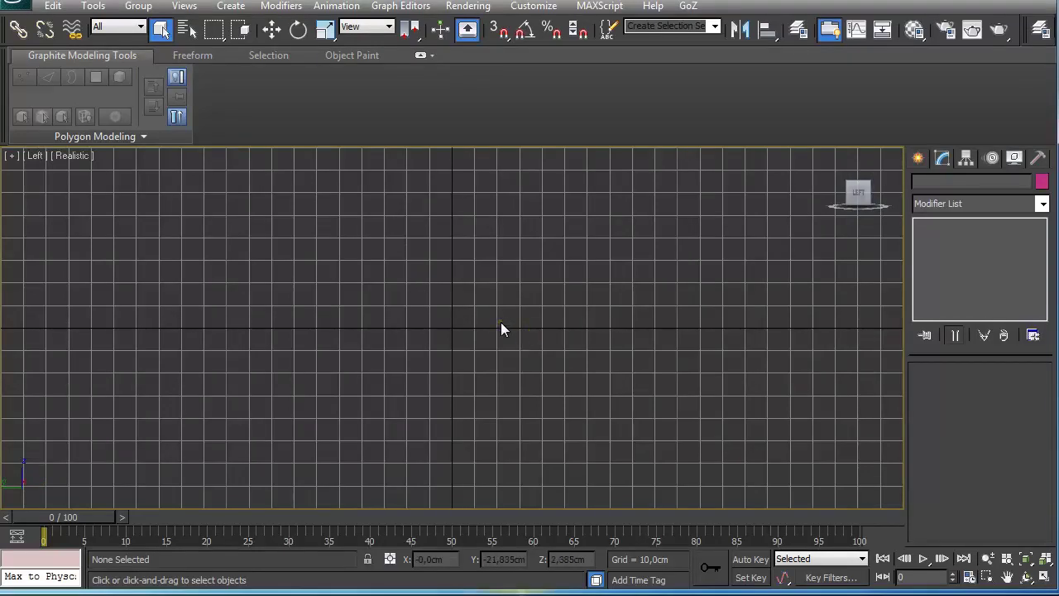
key("v")
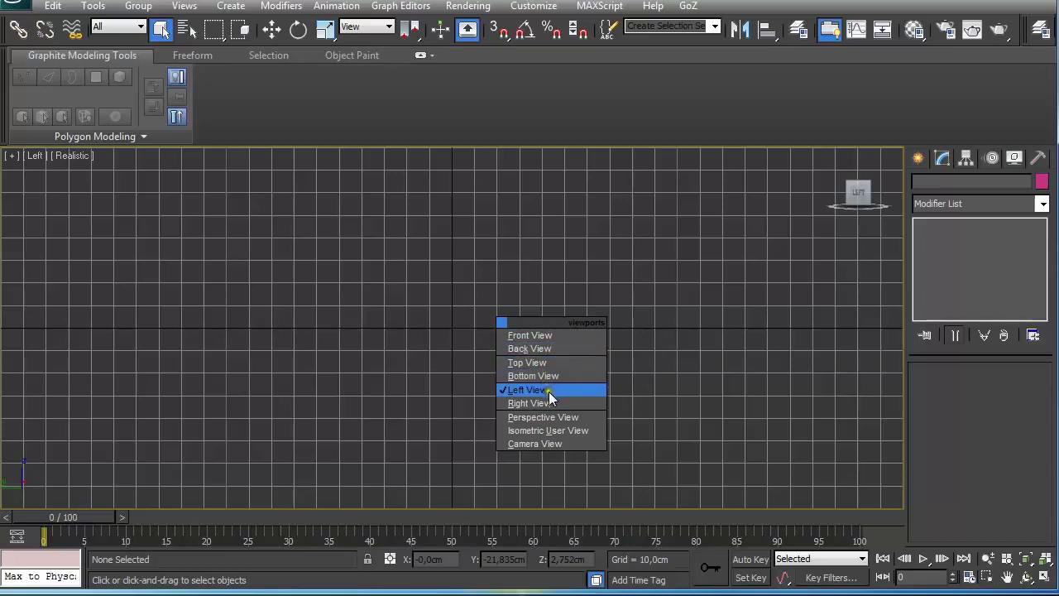
left_click(553, 288)
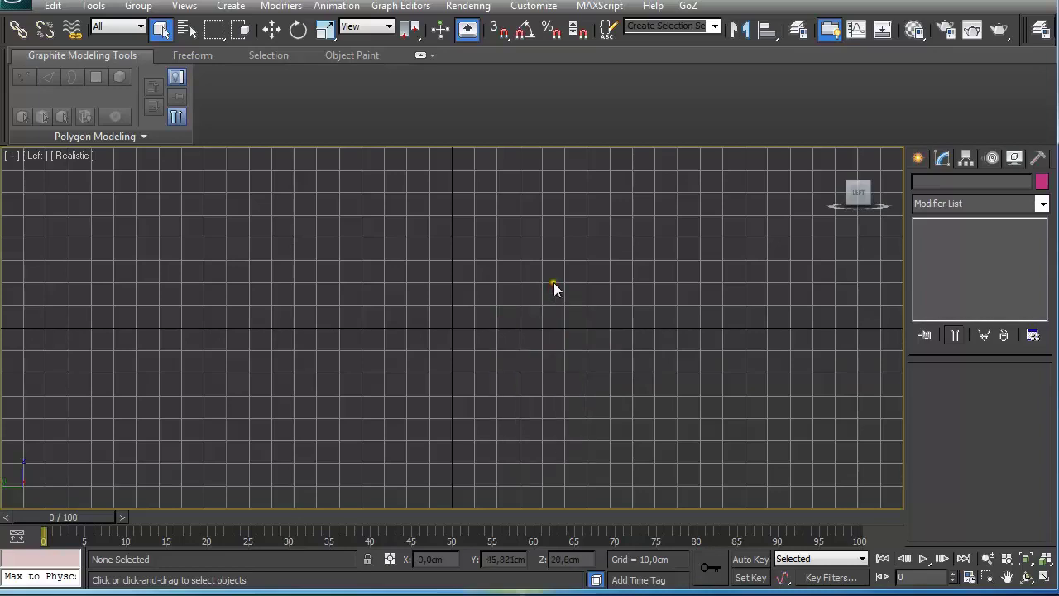
- In Configure Viewports, turn off Selection Brackets and turn on Display Selected with Edged Faces
left_click(13, 157)
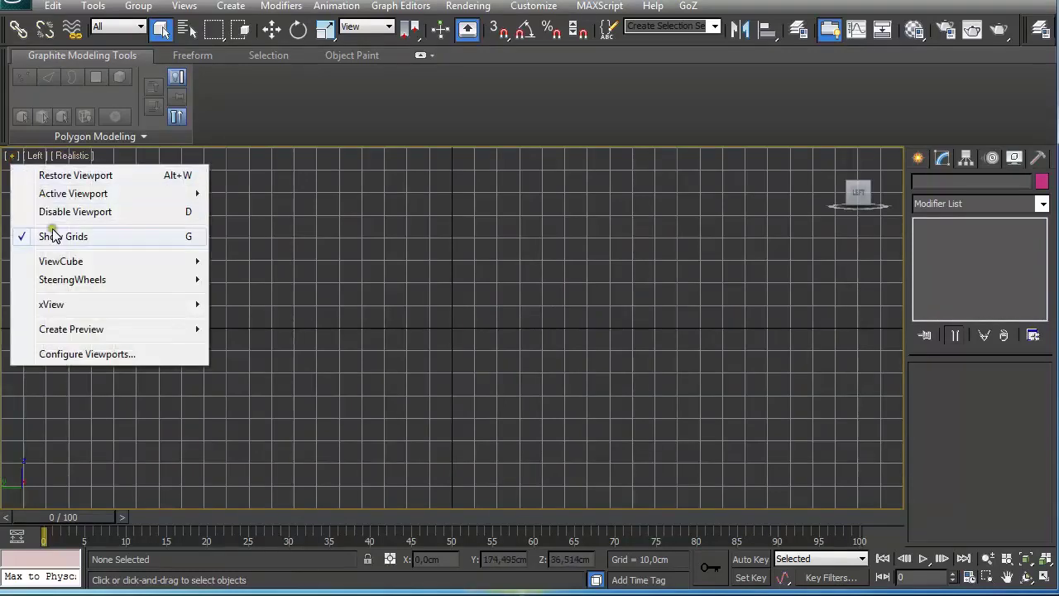
left_click(111, 357)
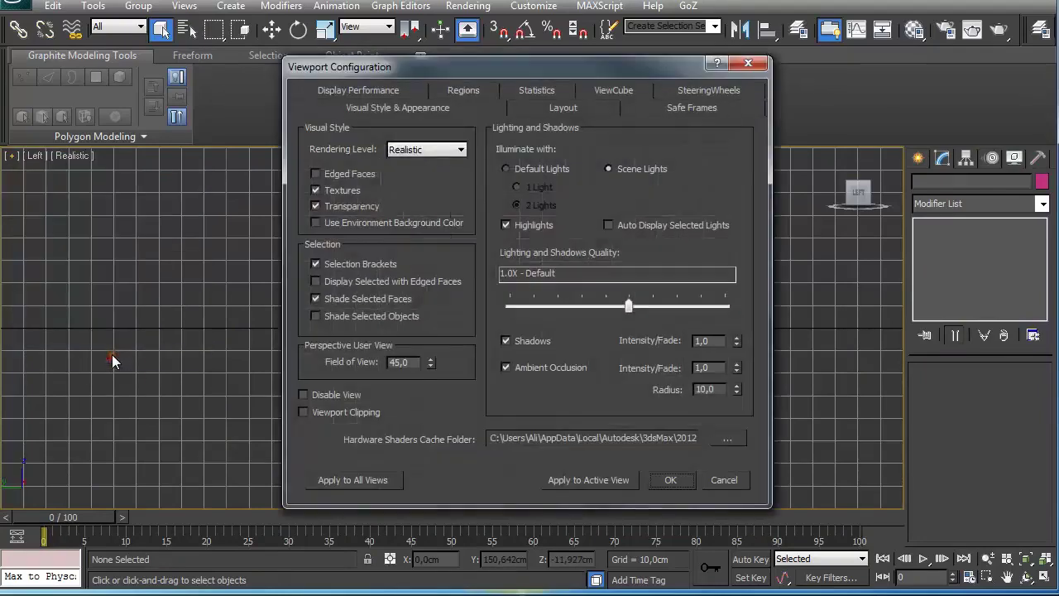
left_click(314, 263)
left_click(315, 282)
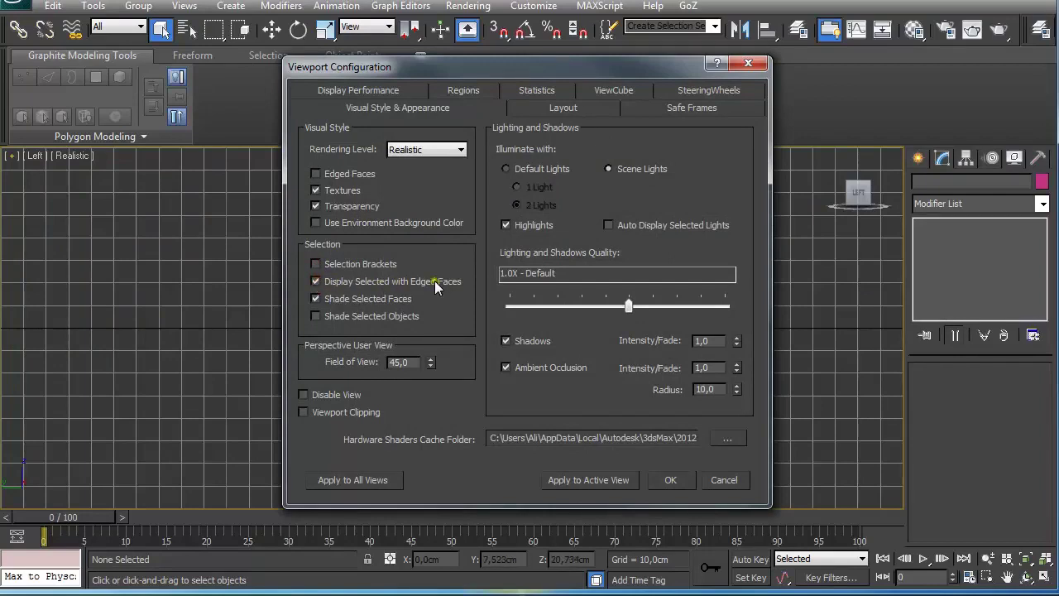
left_click(668, 477)
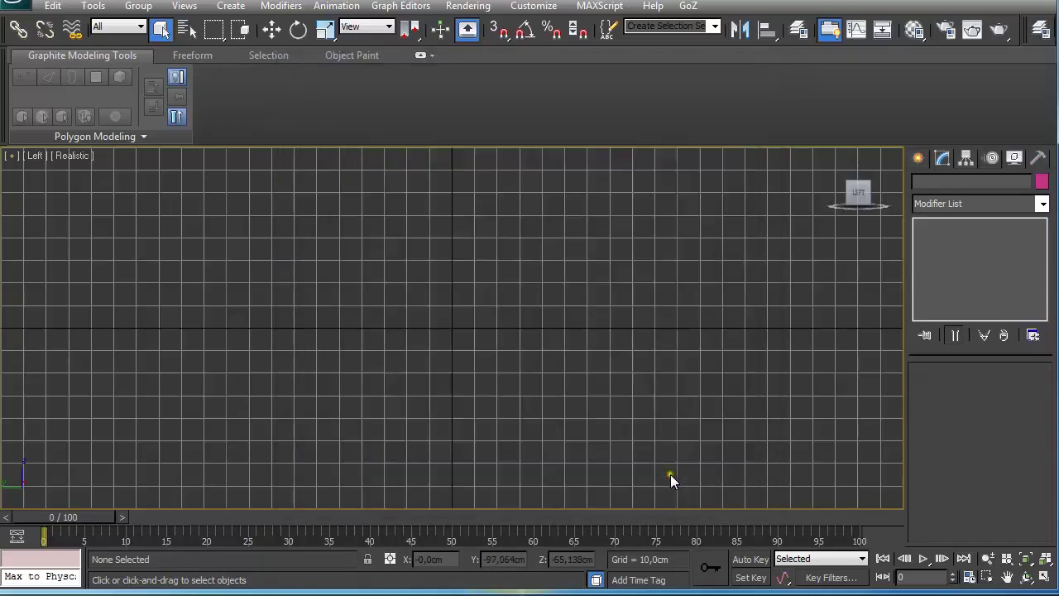
- Switch the Left view from Realistic to Shaded display and hide its grid
left_click(71, 155)
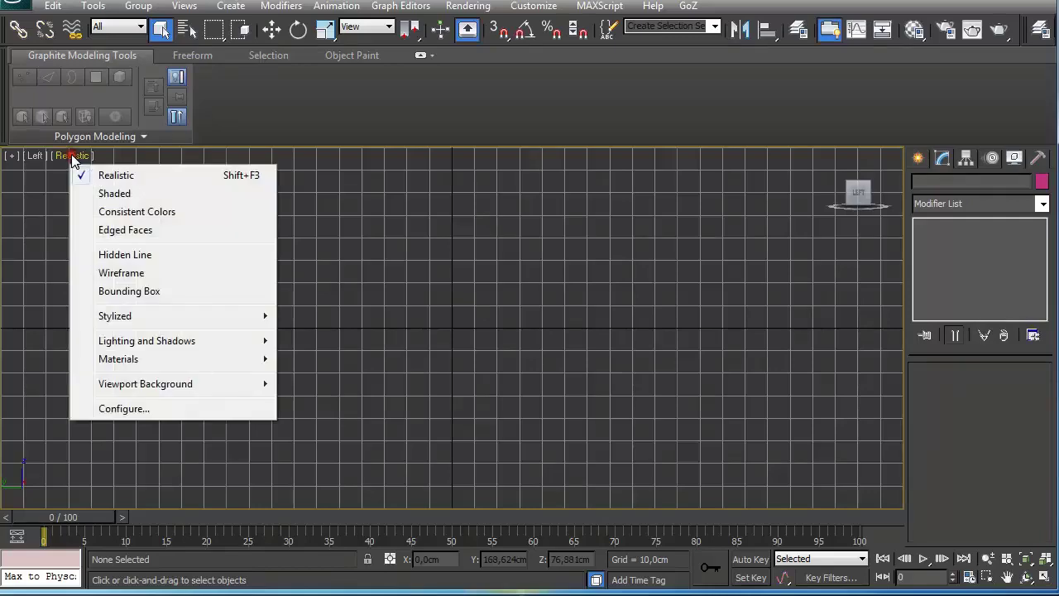
left_click(105, 194)
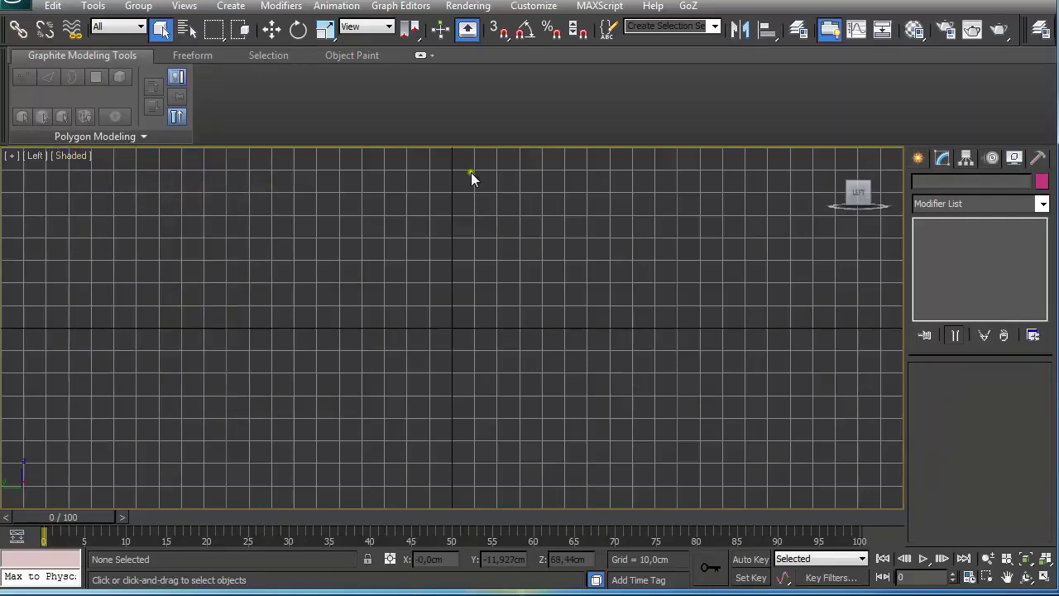
key("g")
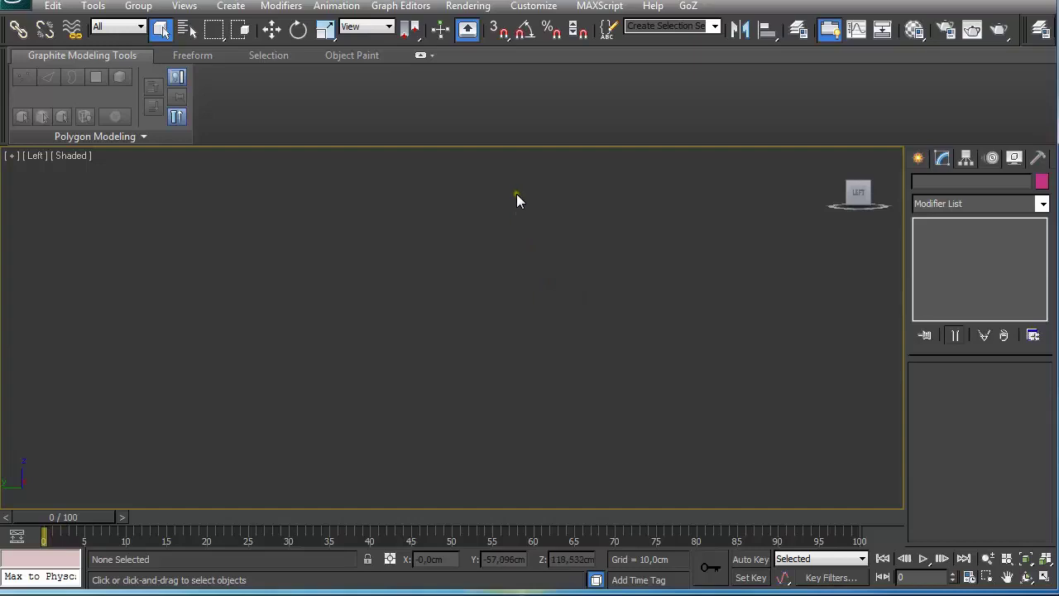
- Set display units to Metric Centimeters and system units to 1 Unit = 1 Centimeter
left_click(533, 7)
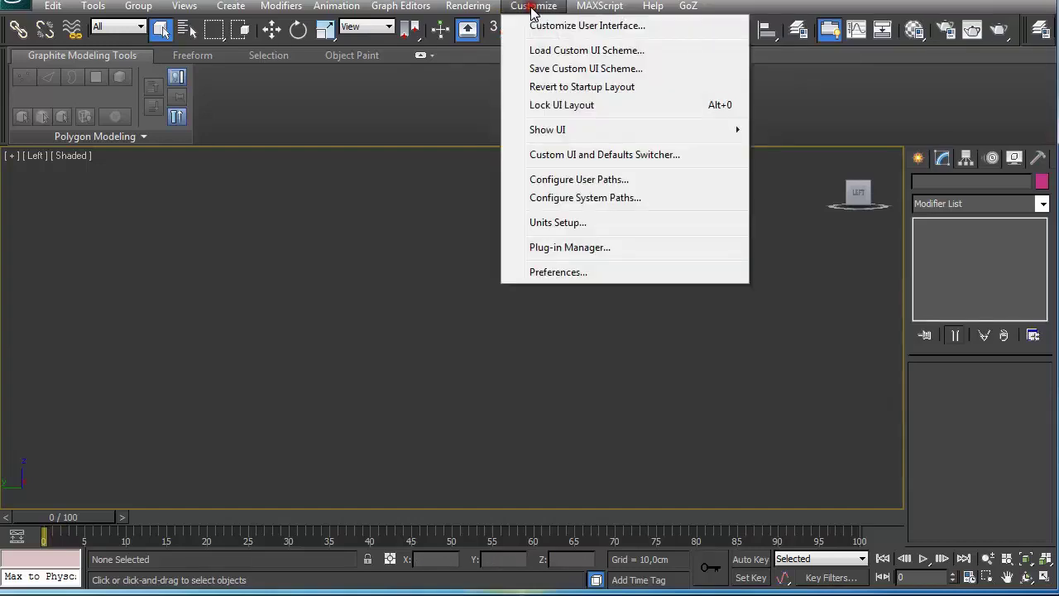
left_click(618, 225)
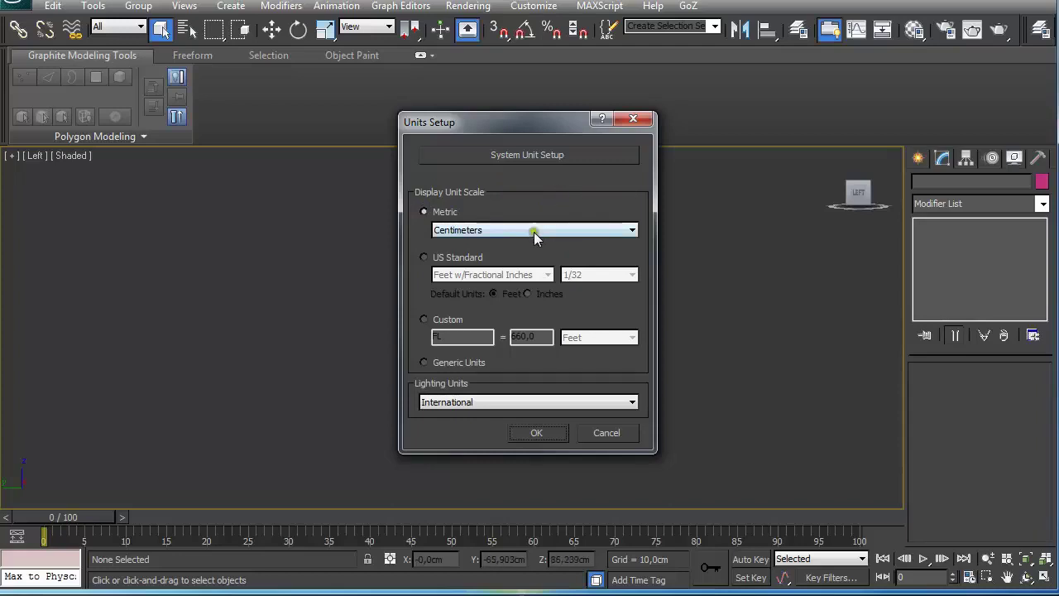
left_click(511, 230)
left_click(511, 229)
left_click(514, 156)
left_click(571, 234)
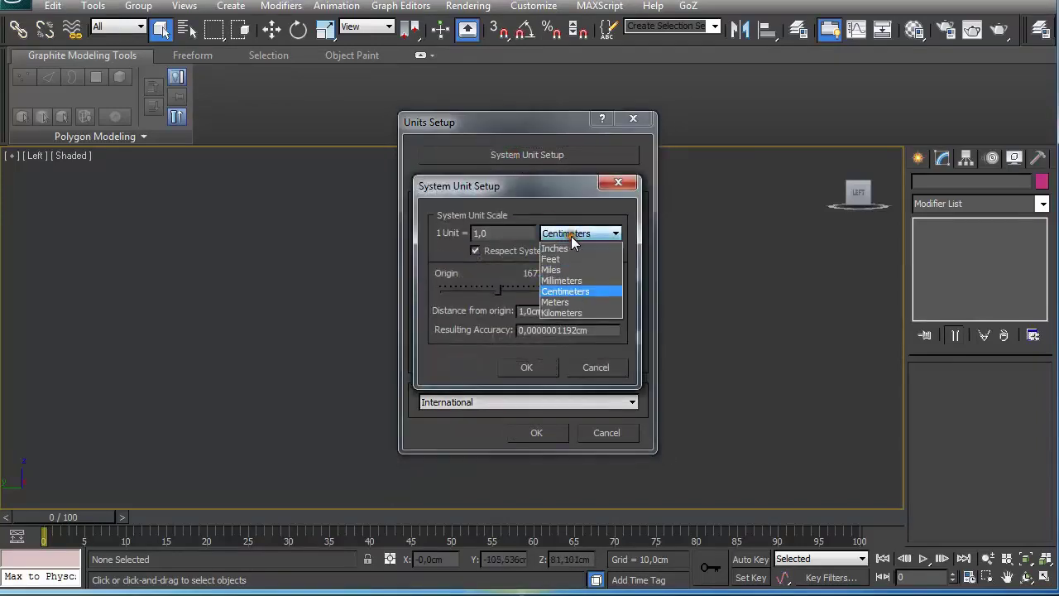
left_click(571, 235)
left_click(534, 364)
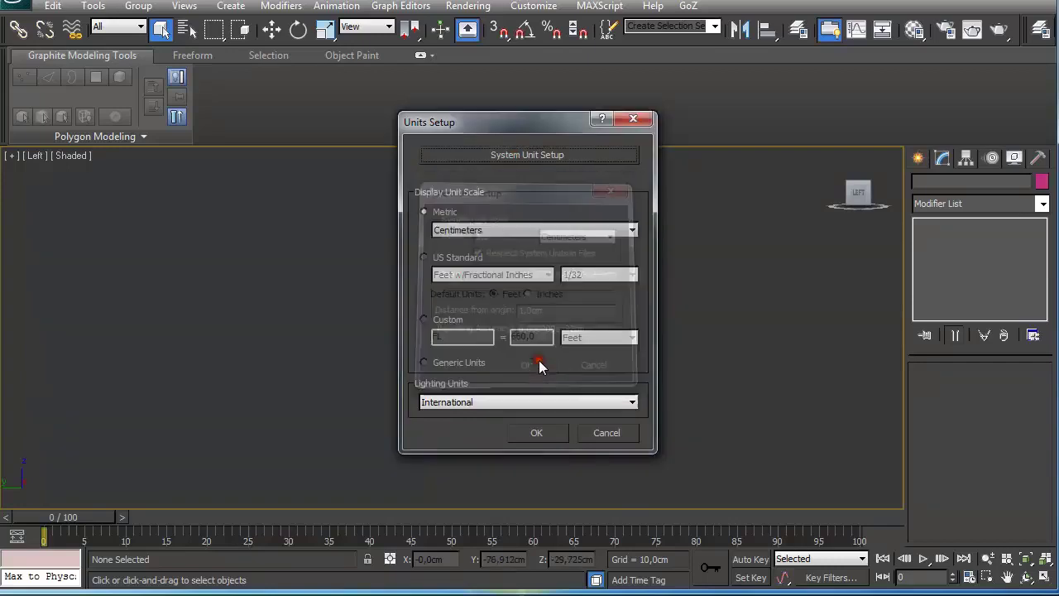
left_click(539, 433)
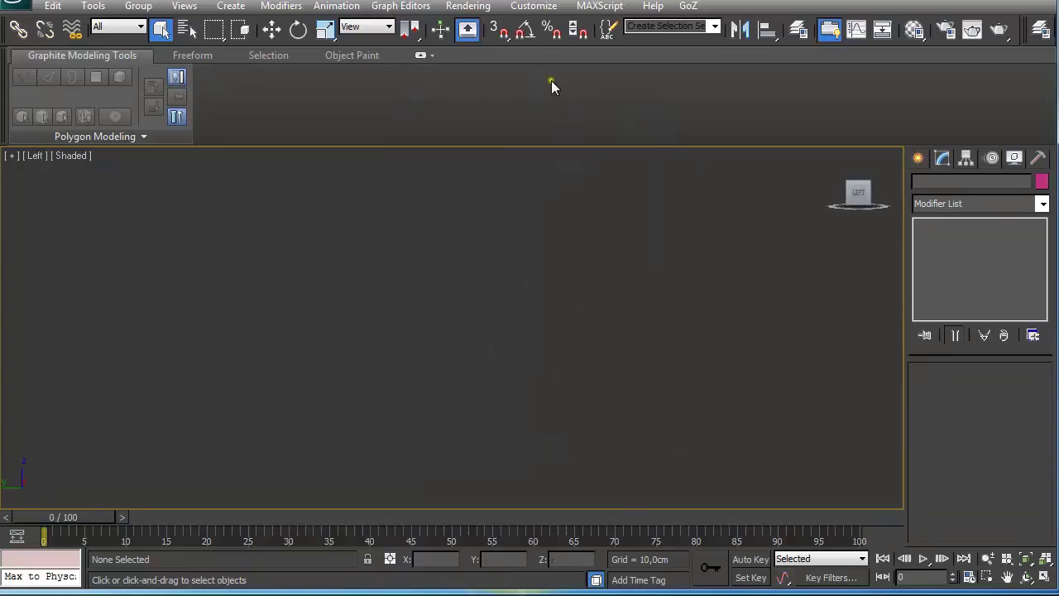
- Check the 10 cm home grid spacing in Grid and Snap Settings, then show the grid again
right_click(500, 31)
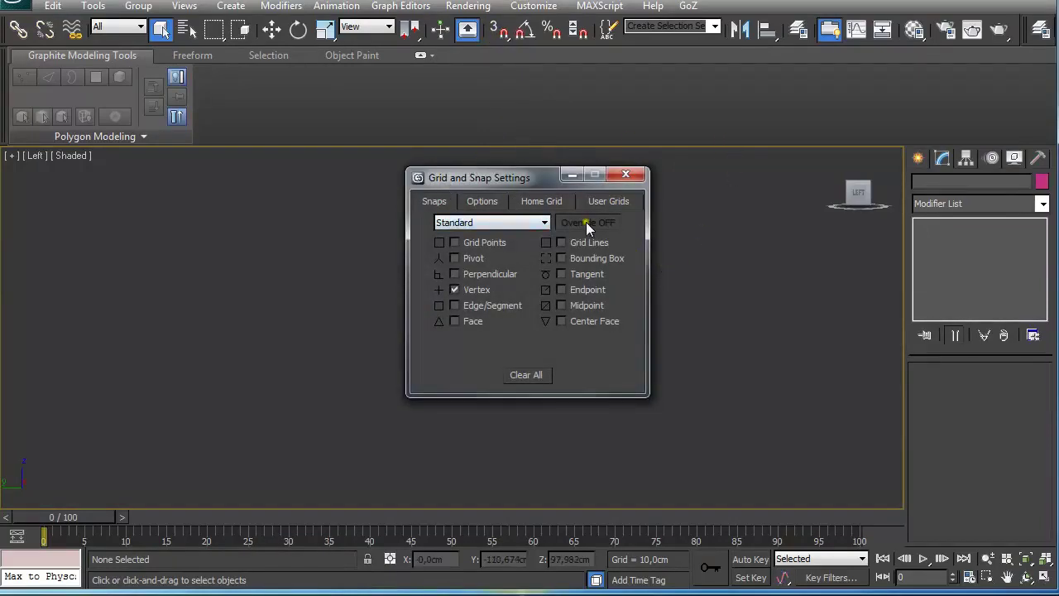
left_click(542, 201)
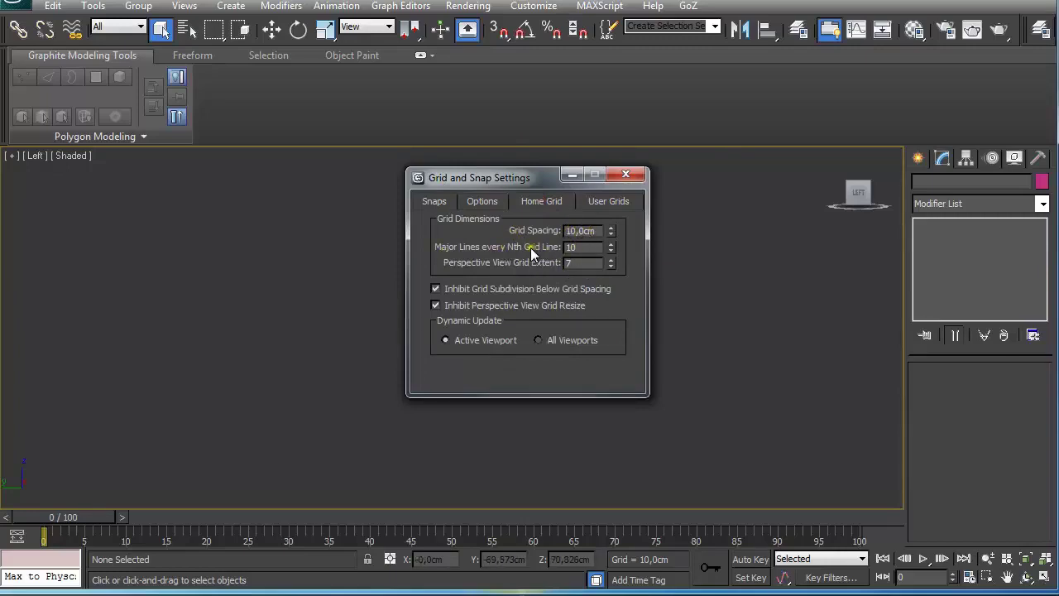
left_click(625, 174)
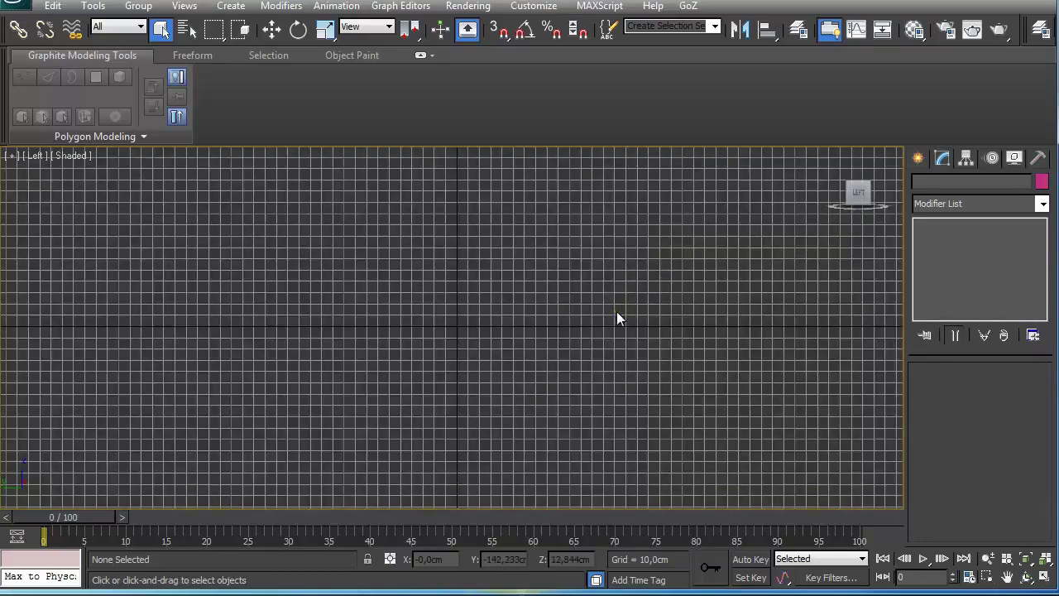
key("g")
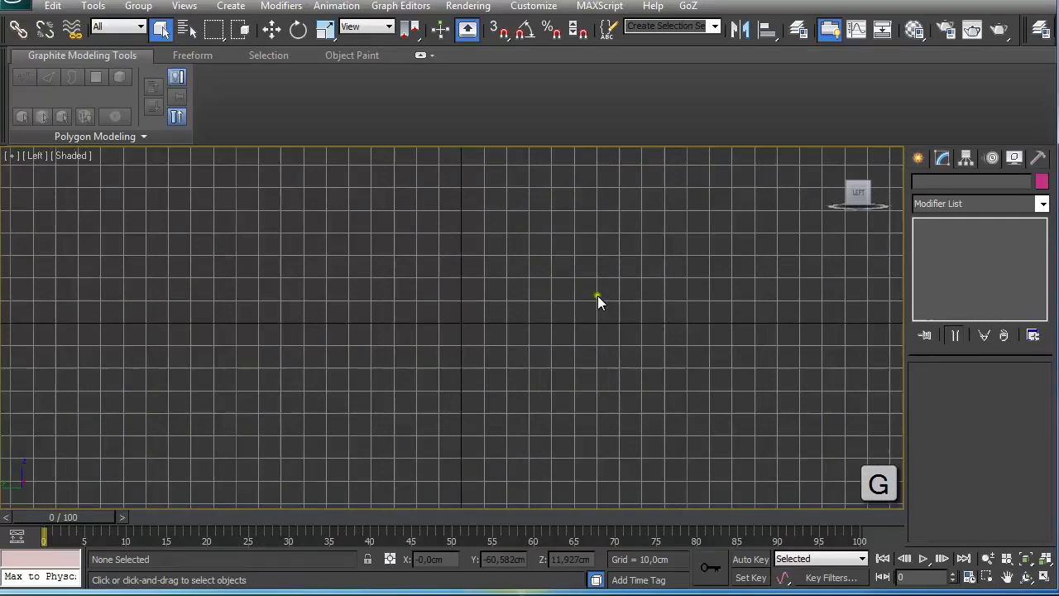
- Zoom the Left view in and out, then pan it down and to the left
scroll(546, 252, "up", 1)
scroll(495, 260, "up", 1)
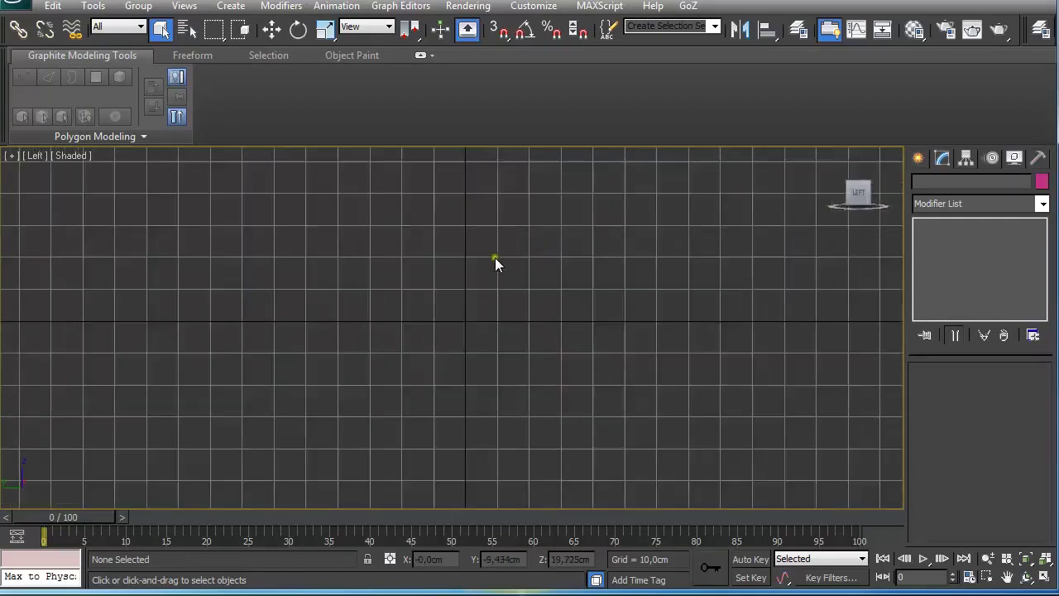
scroll(495, 259, "down", 1)
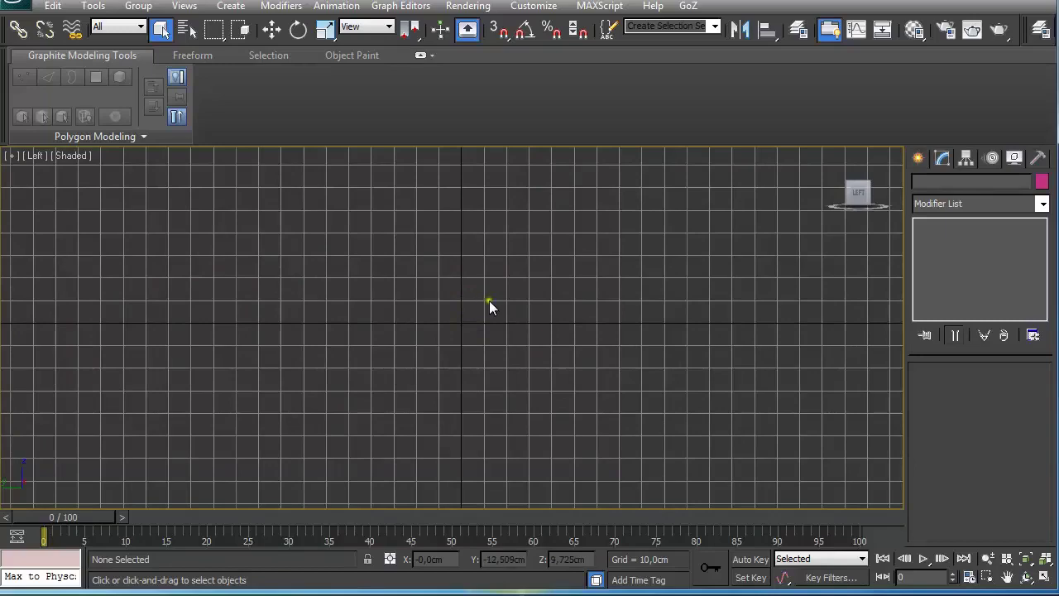
scroll(487, 300, "down", 1)
scroll(496, 273, "up", 1)
scroll(484, 285, "up", 1)
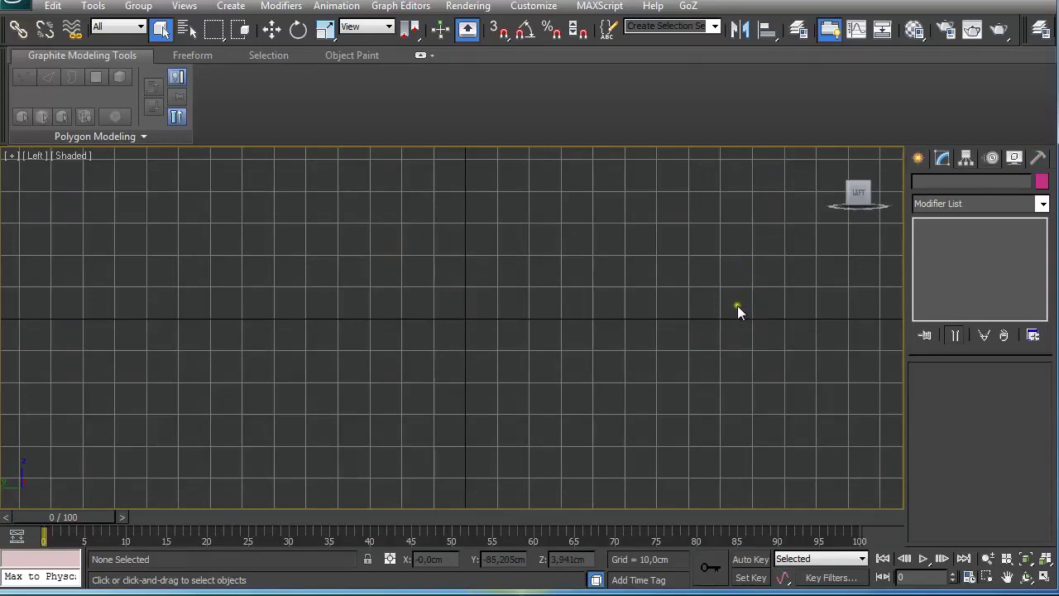
scroll(722, 301, "down", 2)
scroll(722, 301, "down", 2)
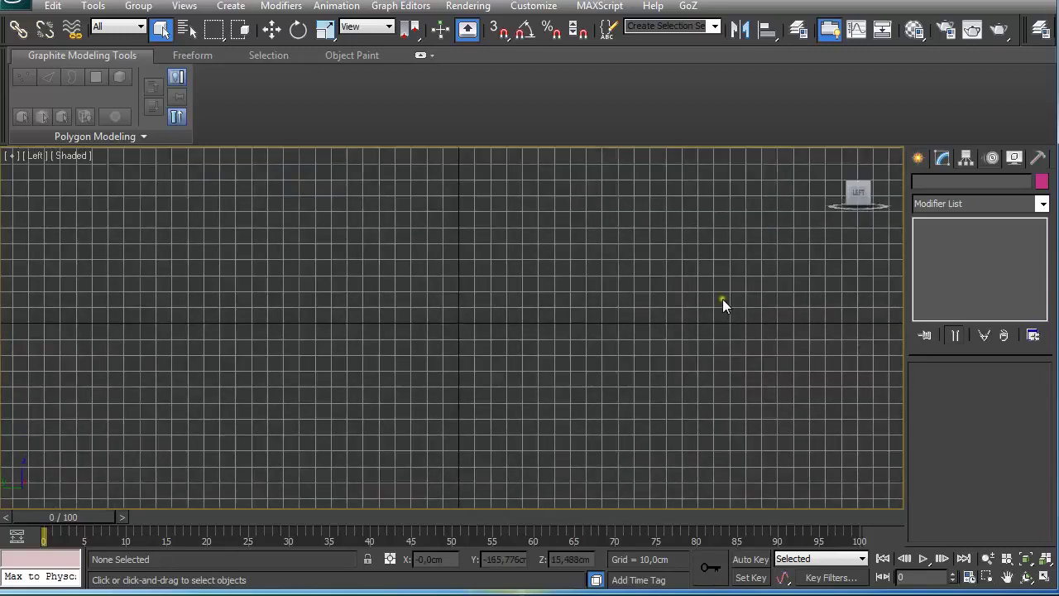
middle_click_drag(712, 276, 694, 322)
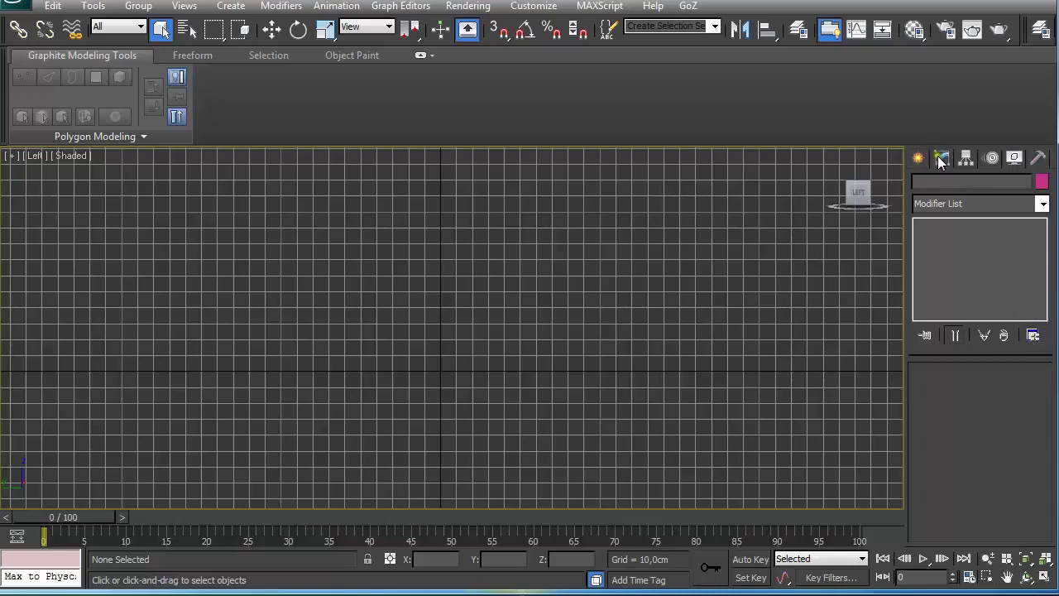
- Open the Configure Modifier Sets dialog and move it further right
left_click(1035, 335)
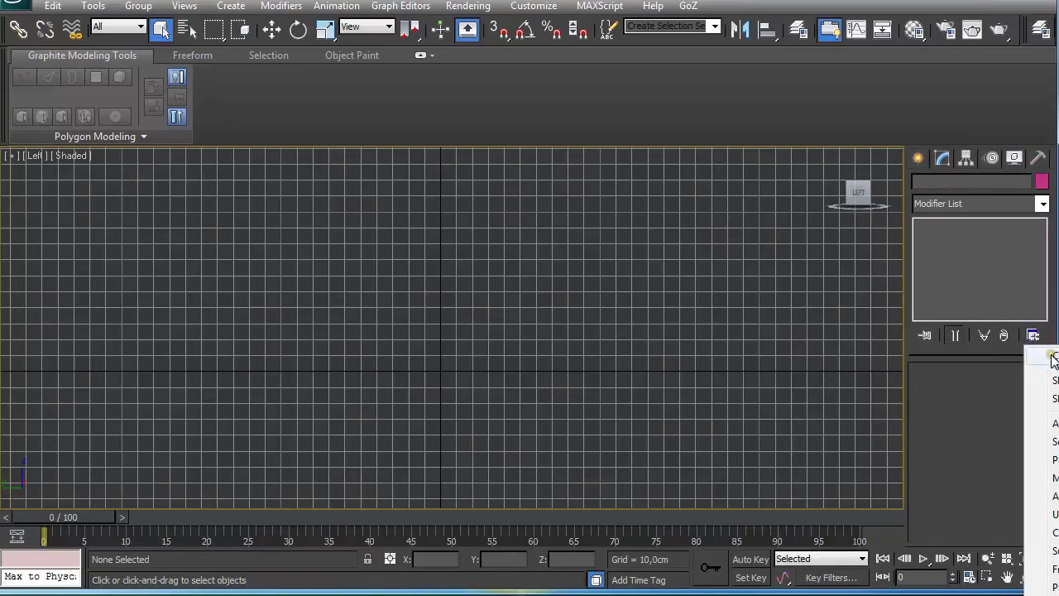
key("Escape")
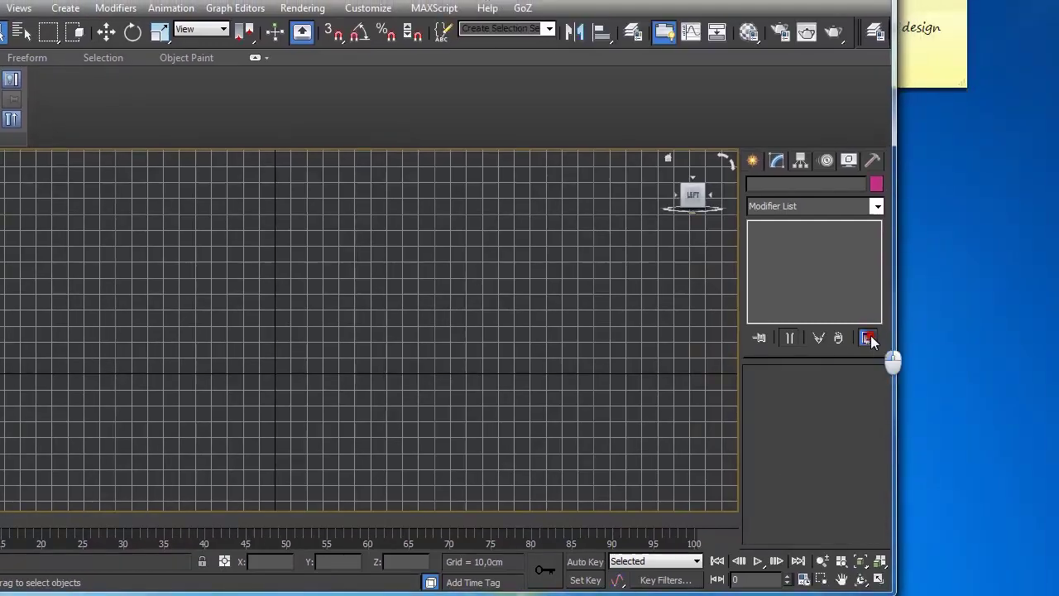
left_click(867, 338)
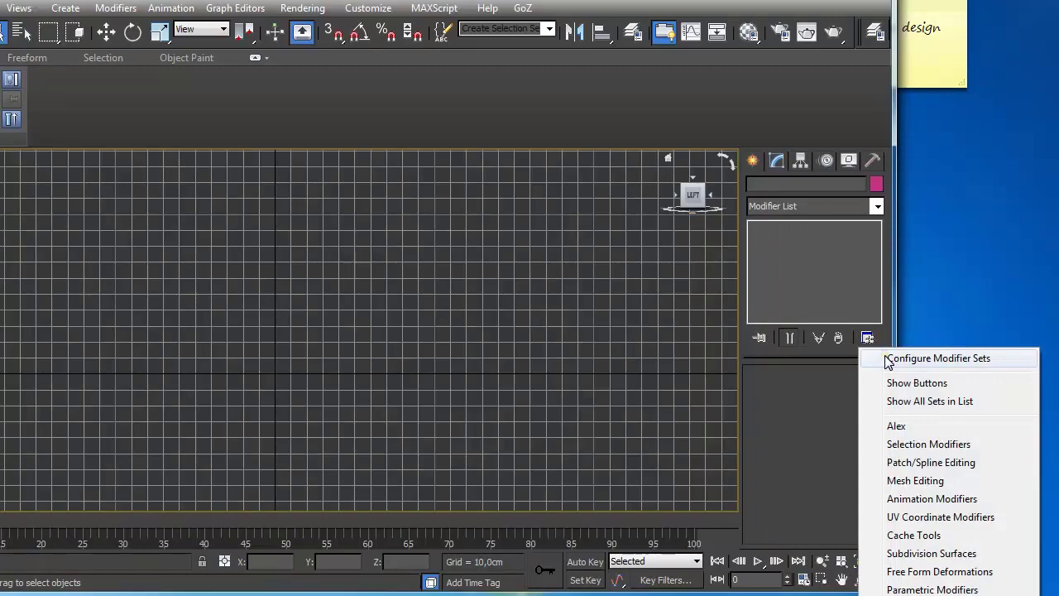
left_click(887, 360)
left_click_drag(339, 124, 488, 124)
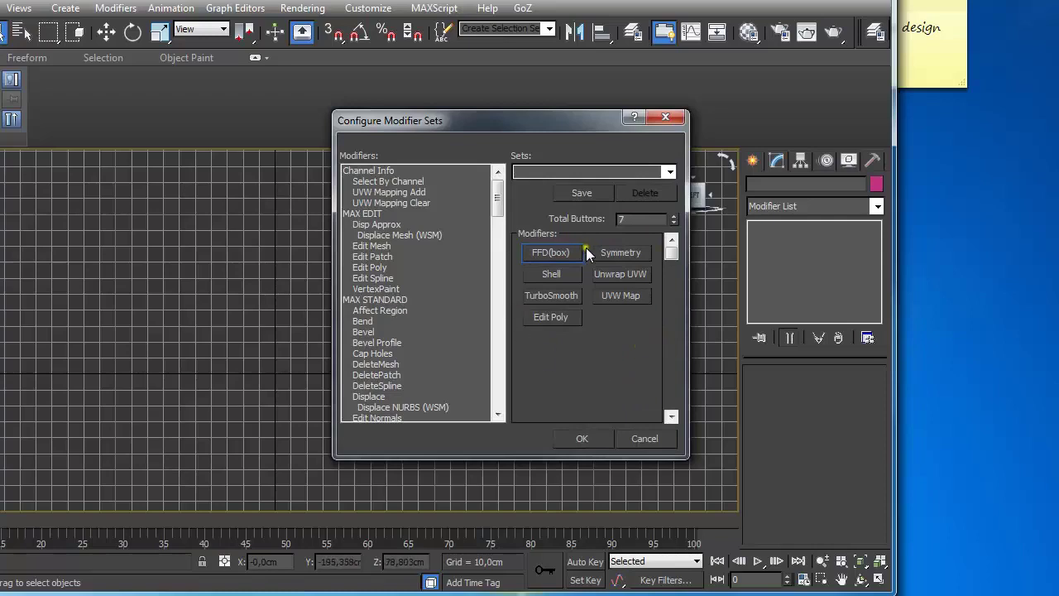
left_click(673, 215)
left_click(673, 221)
left_click(369, 267)
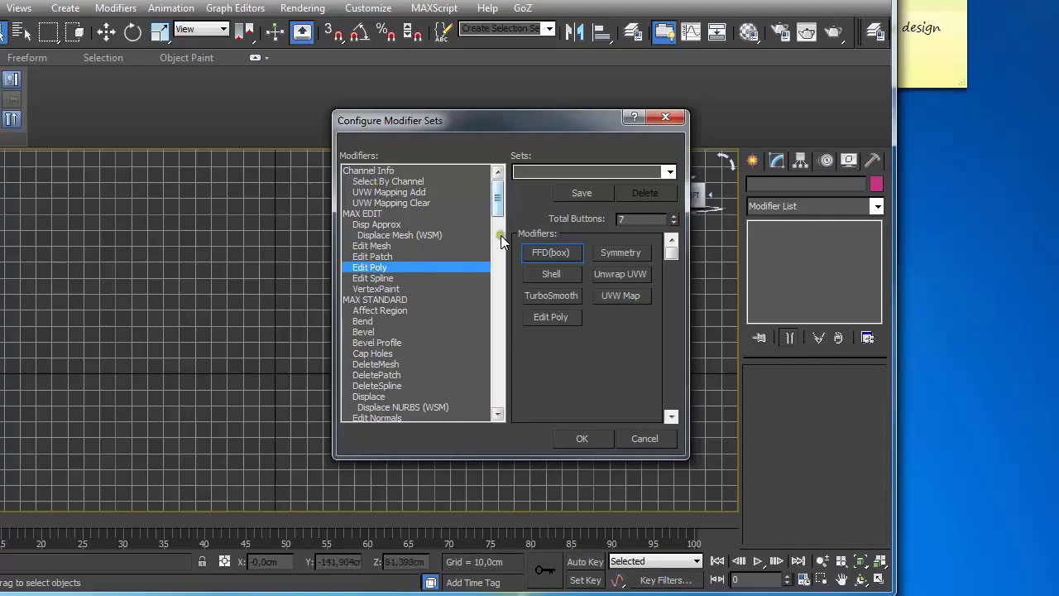
left_click(675, 216)
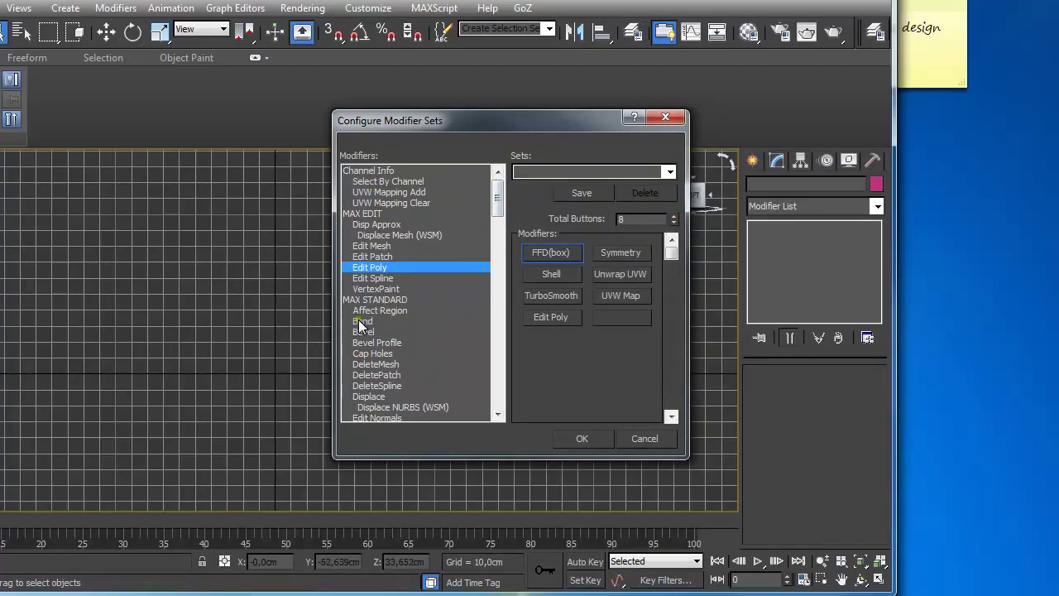
left_click_drag(362, 321, 611, 317)
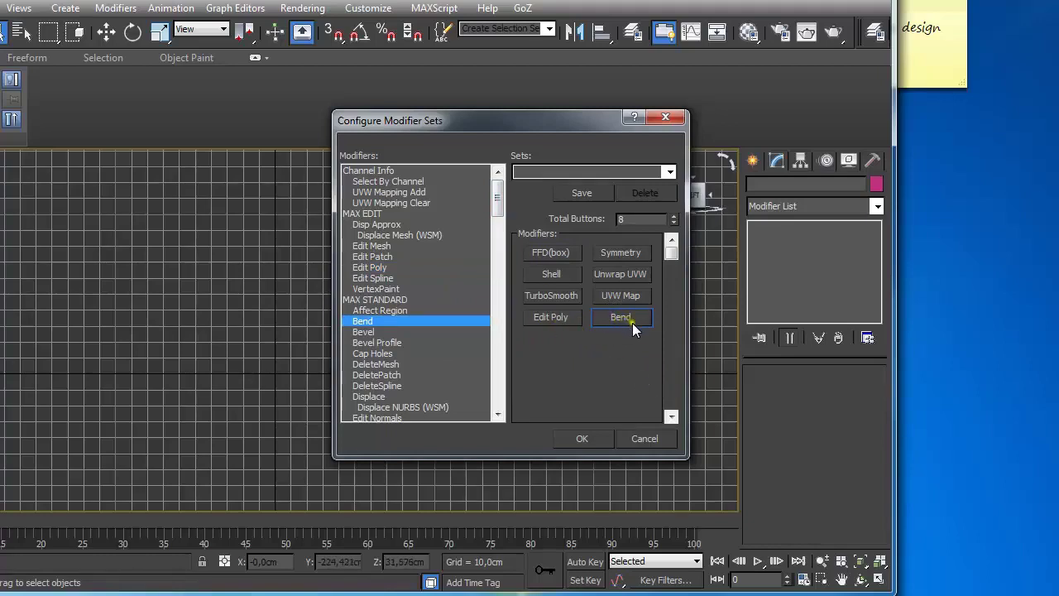
mouse_move(623, 316)
left_mouse_down()
mouse_move(577, 307)
mouse_move(587, 285)
mouse_move(636, 310)
mouse_move(622, 299)
mouse_move(619, 319)
left_mouse_up()
left_click(674, 223)
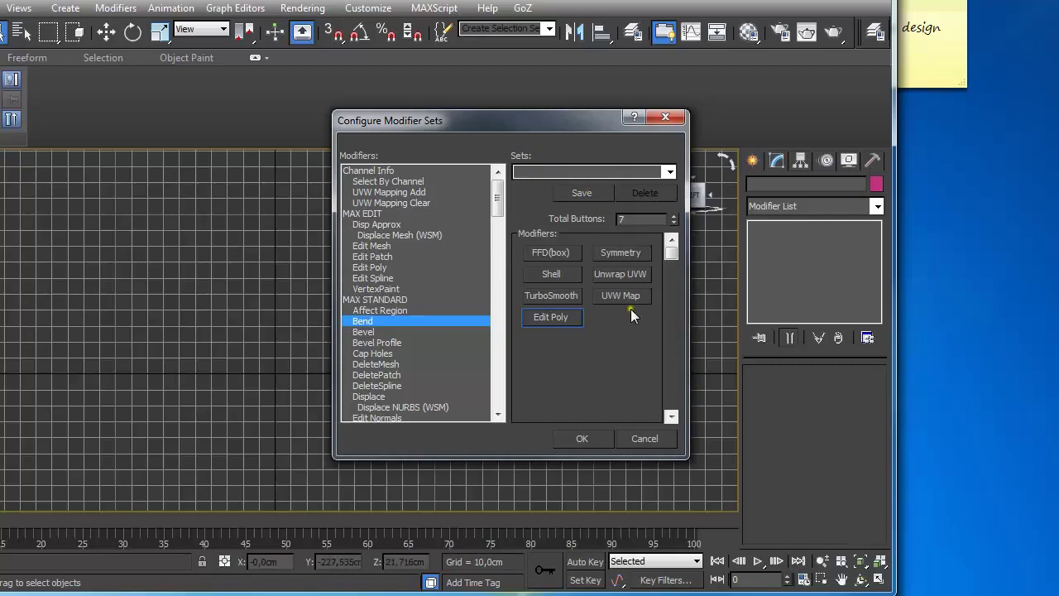
- Confirm the modifier set and enable Show Buttons so the seven modifier buttons appear
left_click(602, 436)
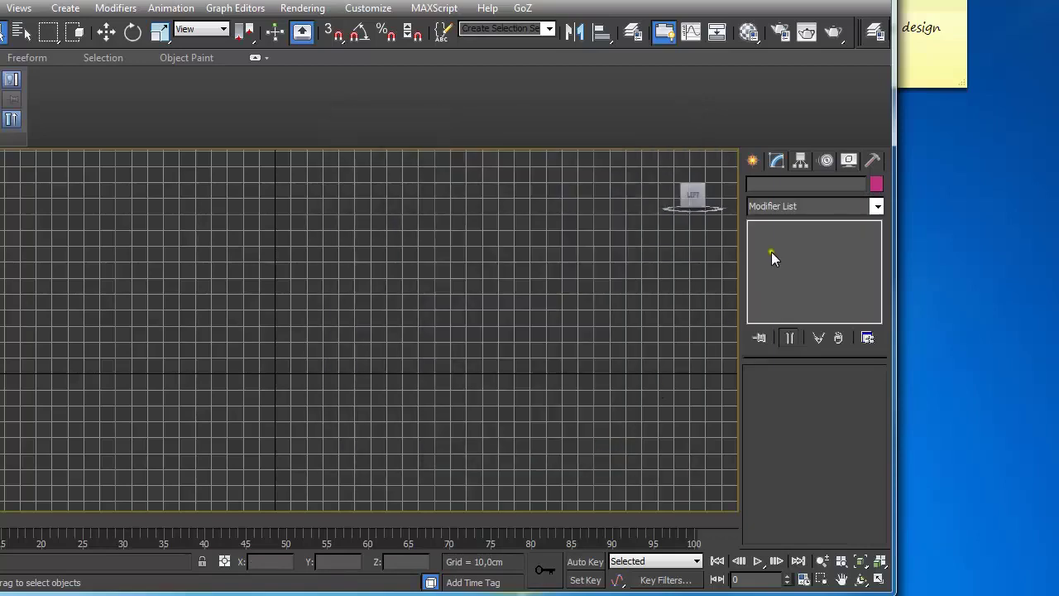
left_click(867, 338)
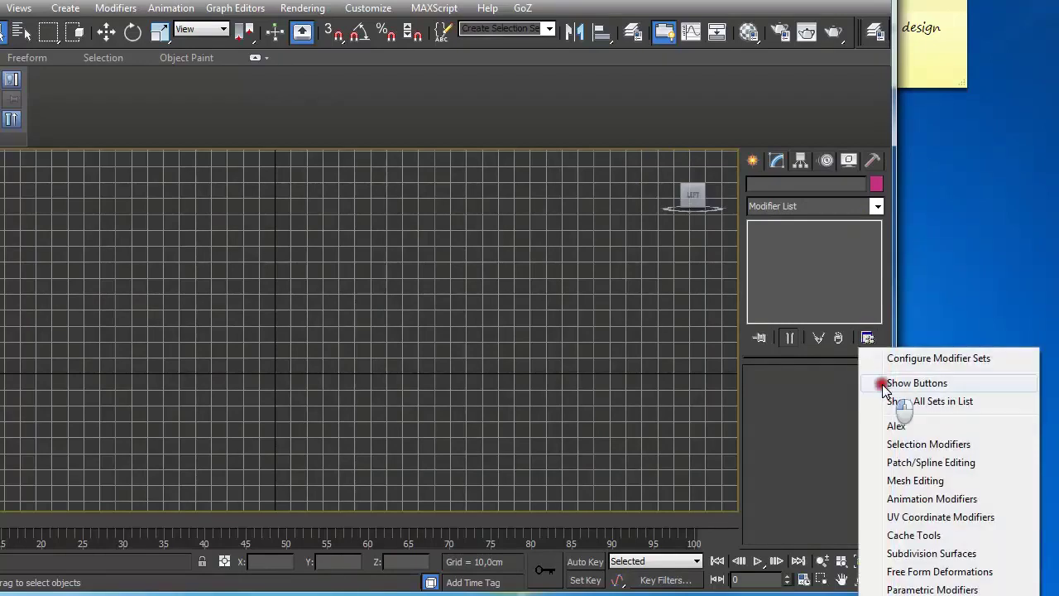
left_click(882, 383)
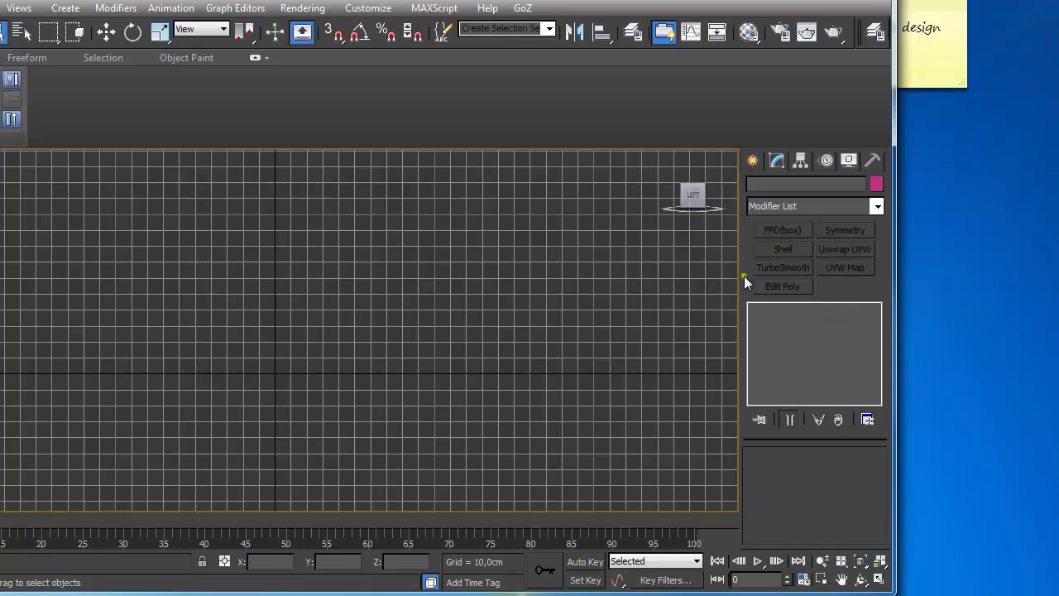
left_click(875, 207)
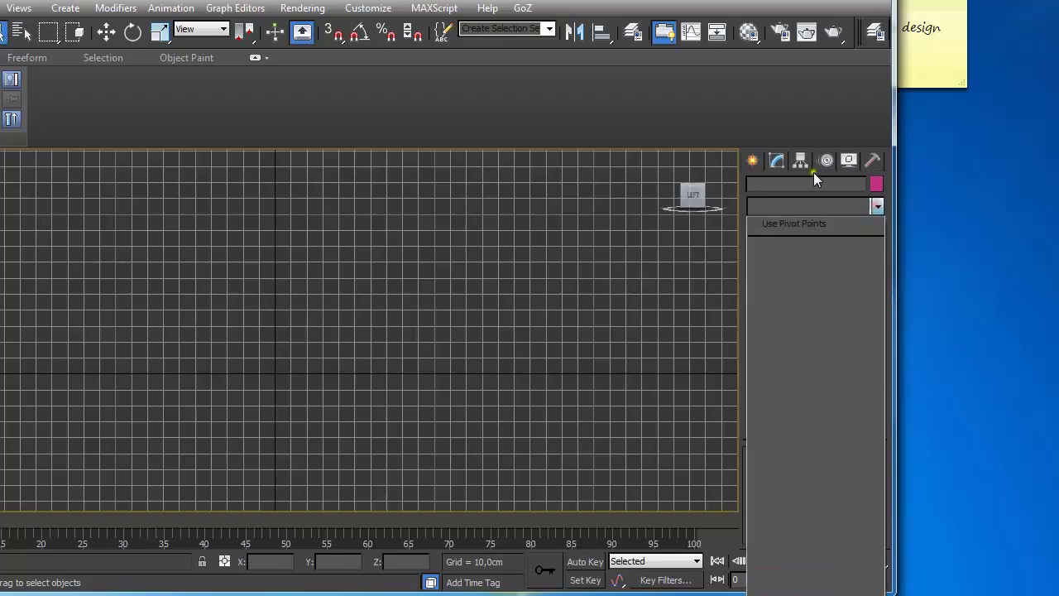
left_click(892, 213)
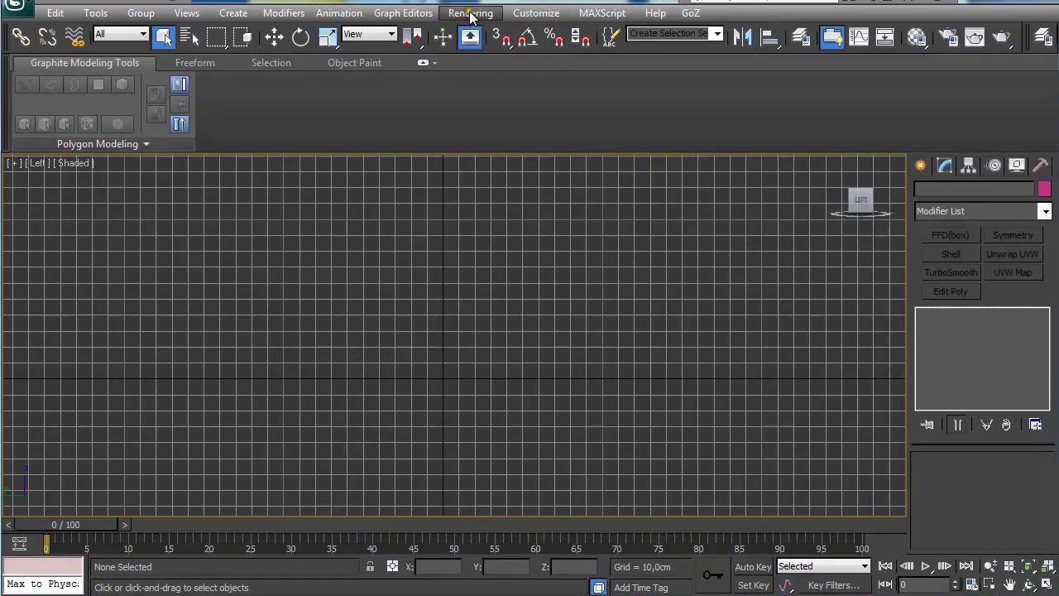
- Enable Gamma/LUT Correction with display, input and output gamma all set to 2.2
left_click(556, 15)
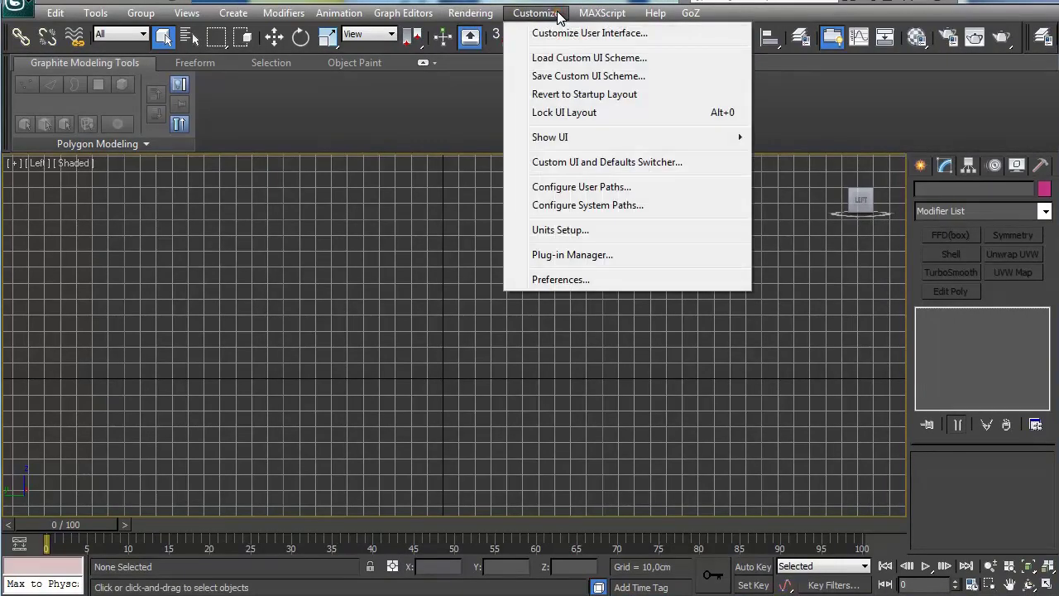
mouse_move(480, 12)
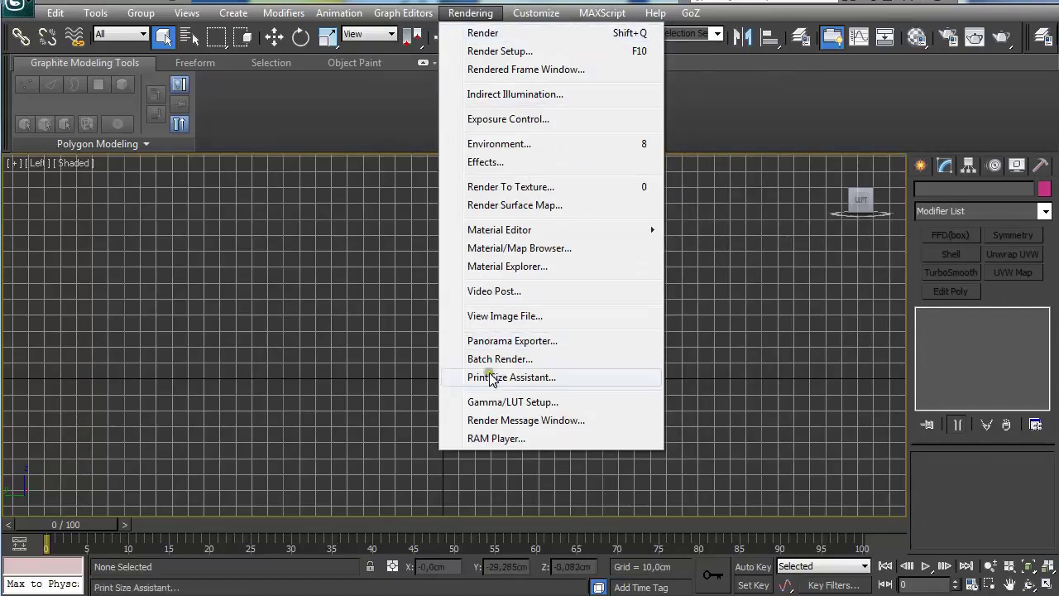
left_click(491, 407)
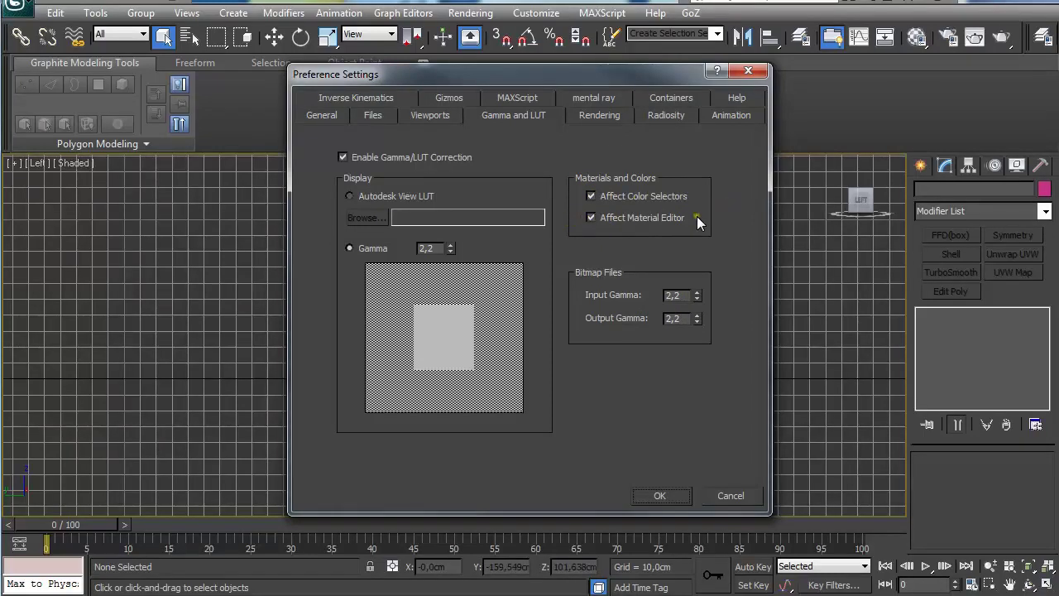
left_click(660, 495)
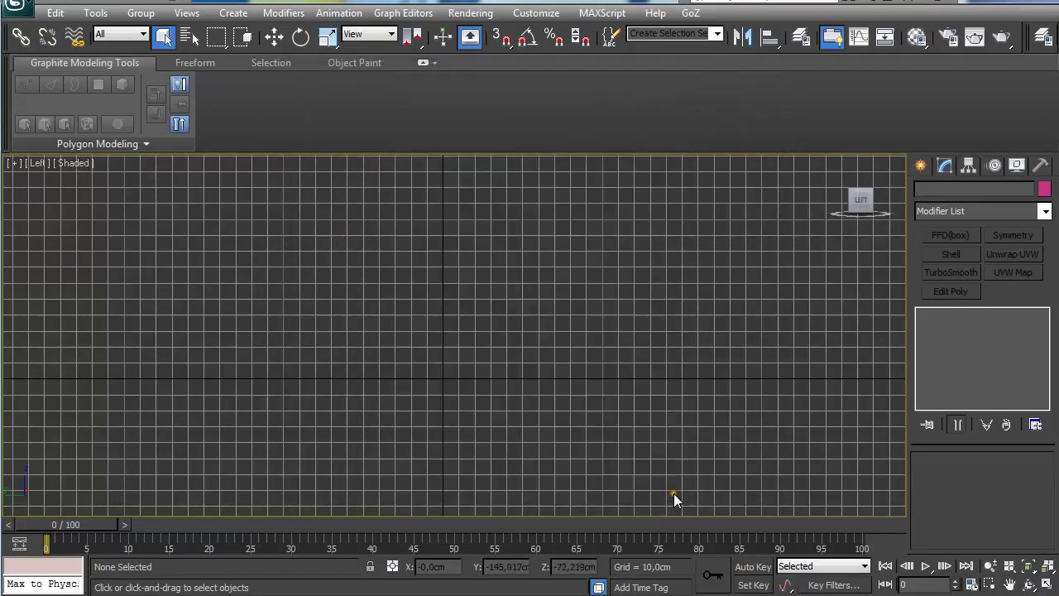